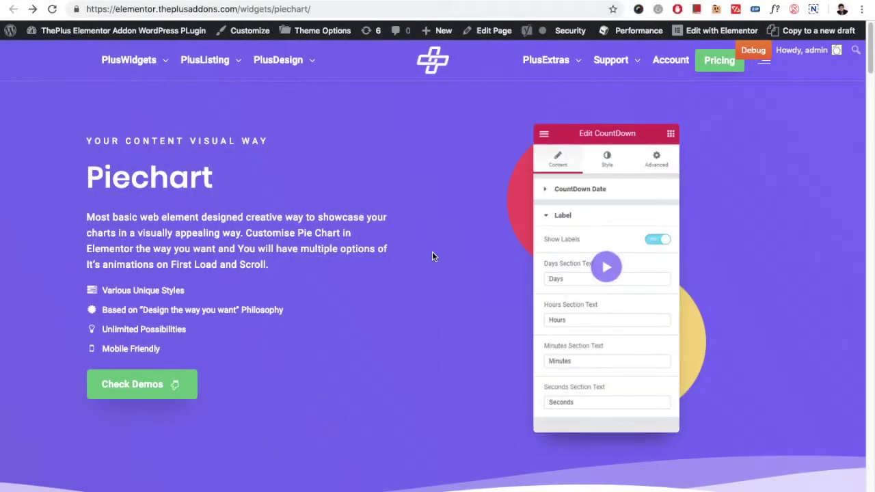
Scroll through the three Piechart demo styles, then move to the Progress Bar widget tab.
double_click(126, 178)
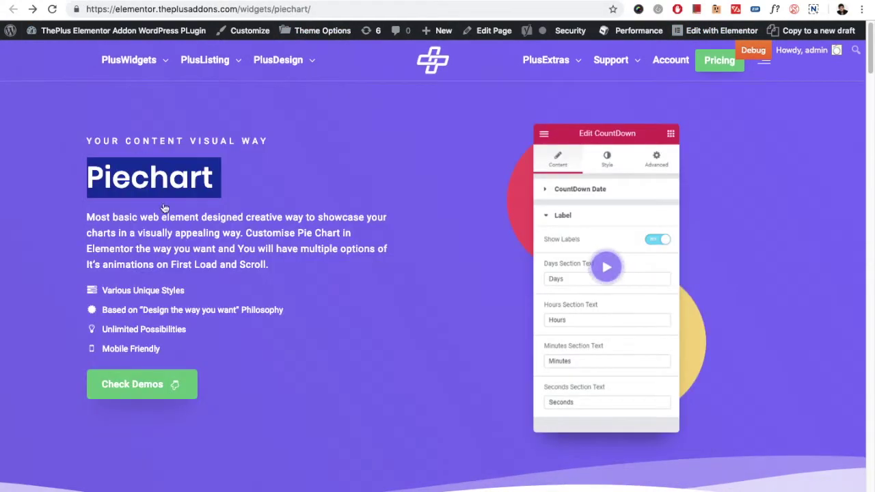
scroll(30, 246, down, 7)
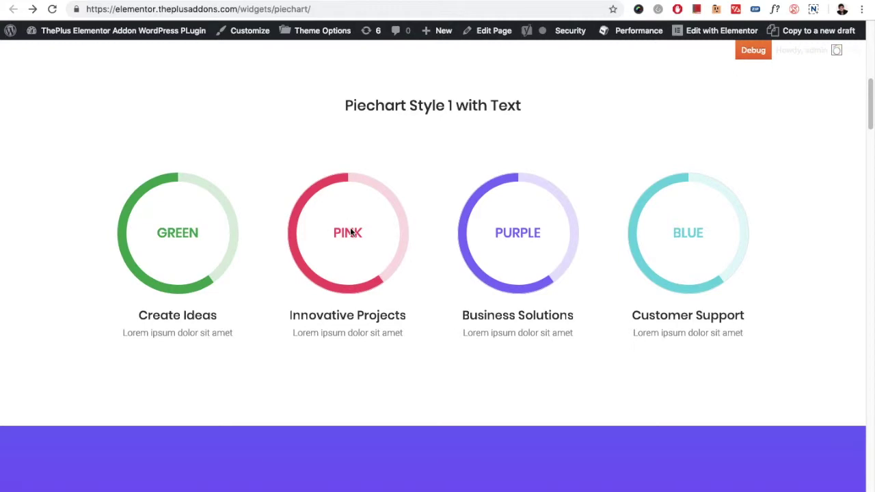
scroll(339, 244, down, 5)
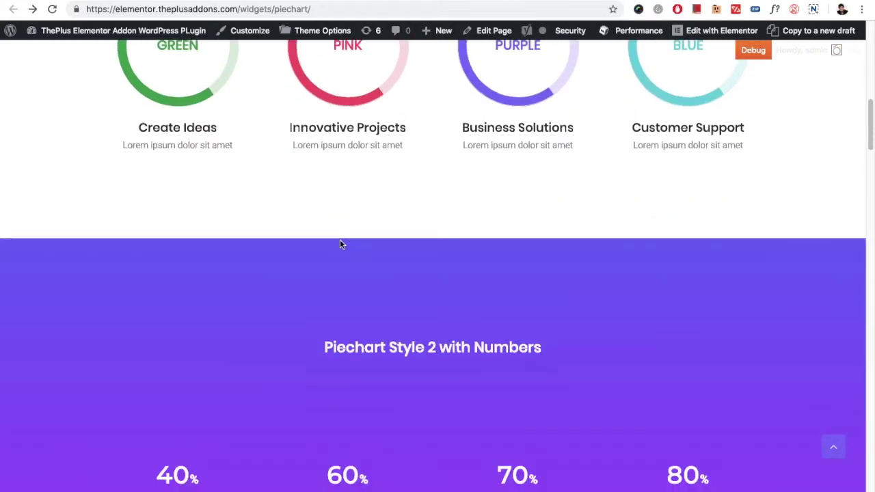
scroll(340, 240, down, 5)
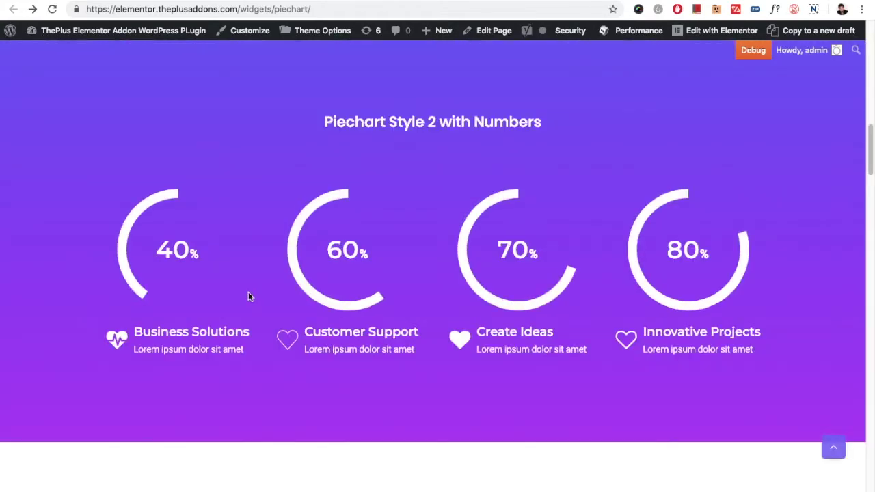
scroll(249, 296, down, 8)
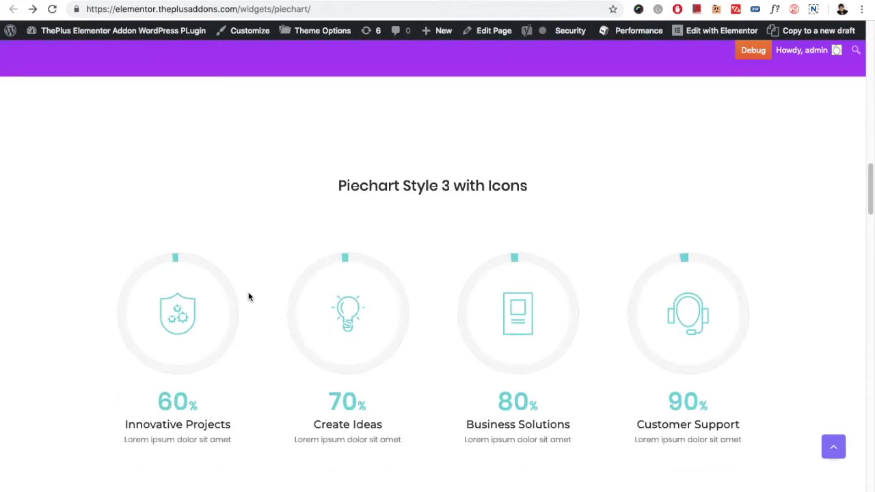
scroll(248, 297, down, 2)
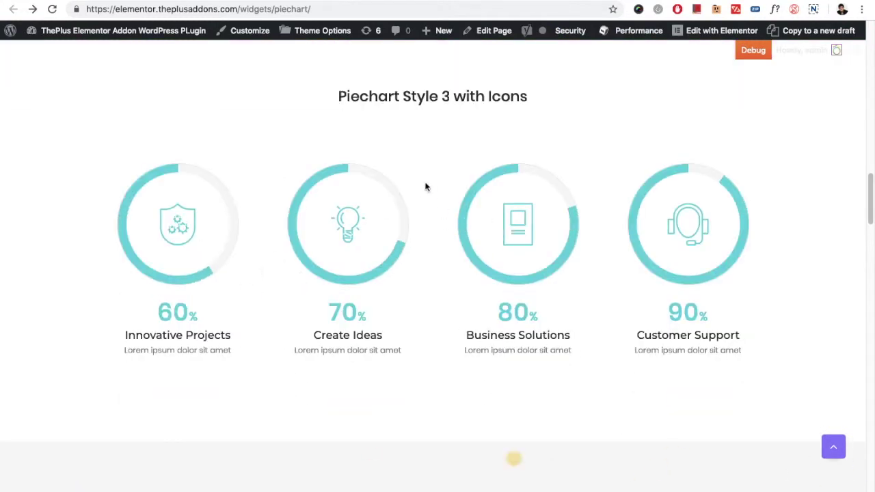
click(332, 12)
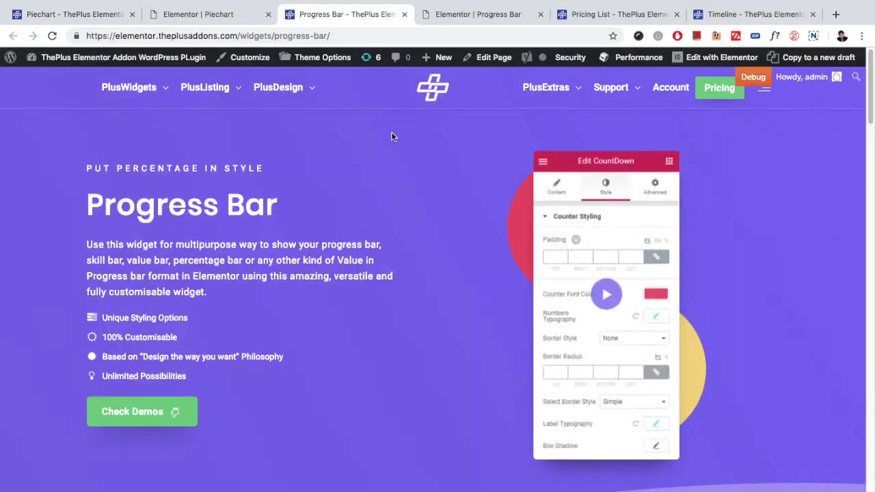
Scroll through the Progress Bar demos and back up, then head to the Elementor Piechart editor.
scroll(385, 162, down, 8)
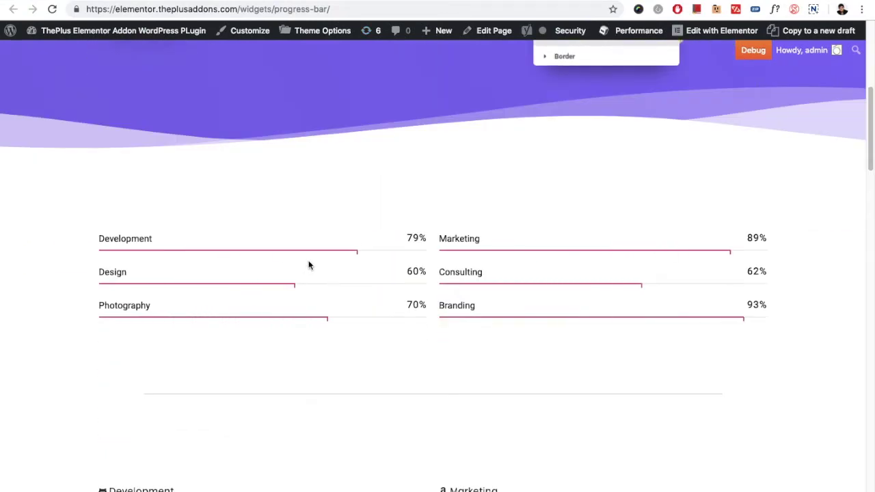
scroll(308, 265, down, 10)
scroll(403, 267, down, 8)
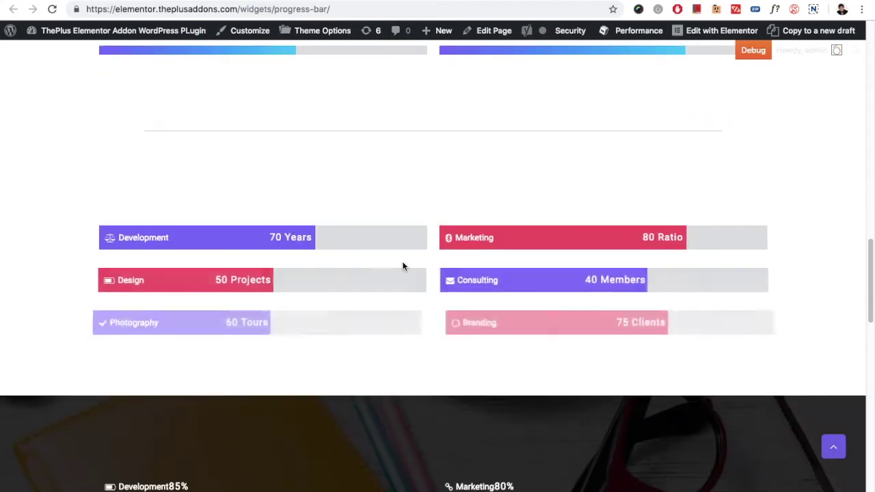
scroll(369, 245, down, 16)
scroll(369, 243, up, 20)
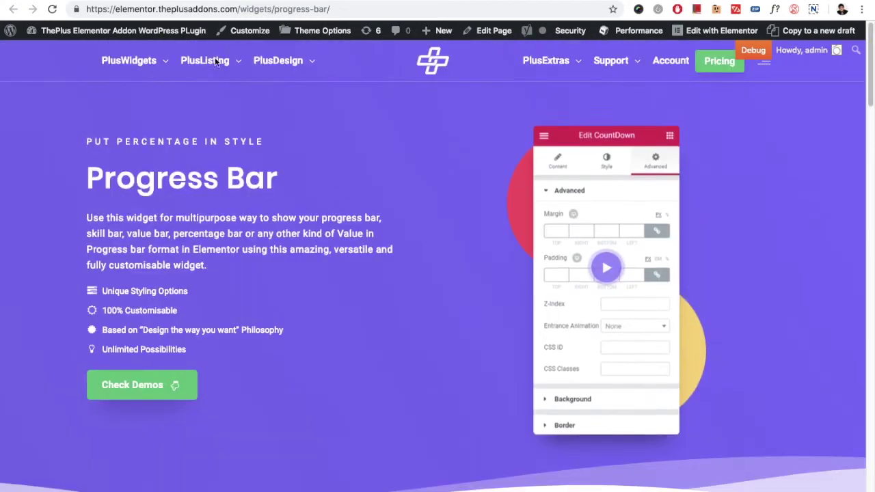
mouse_move(128, 60)
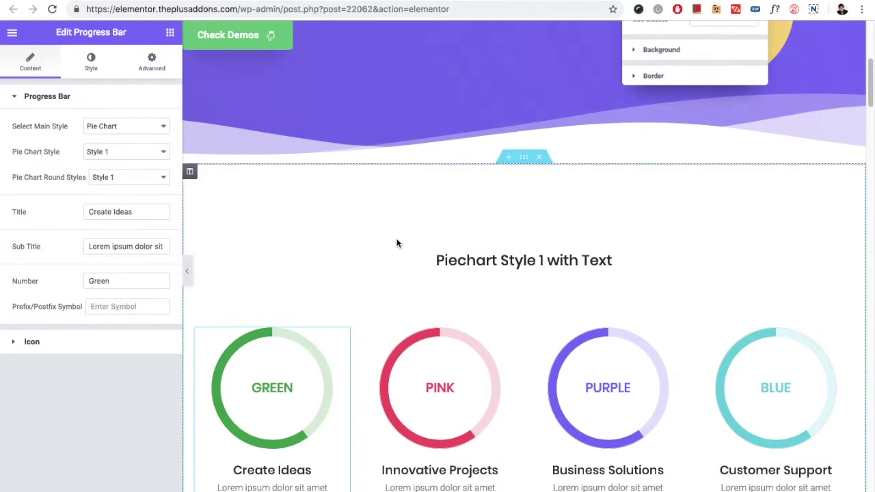
Bring the Style 1 Create Ideas chart into view and open its Select Main Style dropdown.
scroll(398, 243, up, 1)
scroll(396, 242, down, 1)
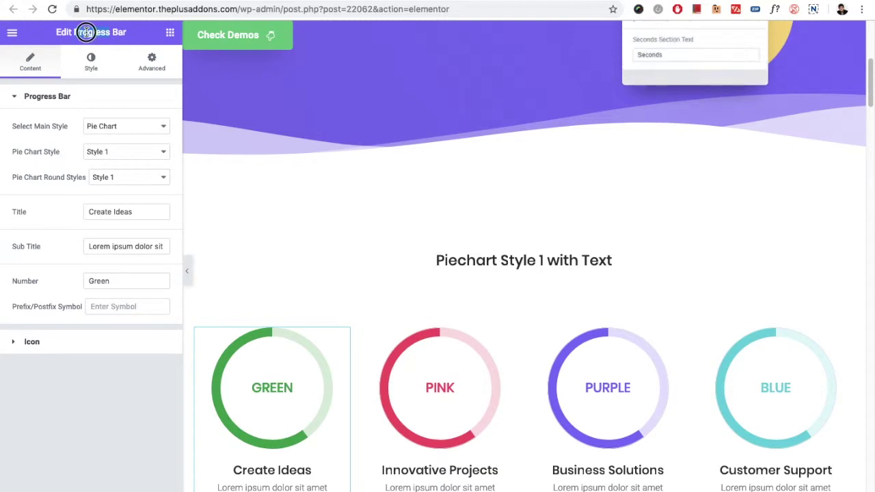
scroll(356, 301, down, 3)
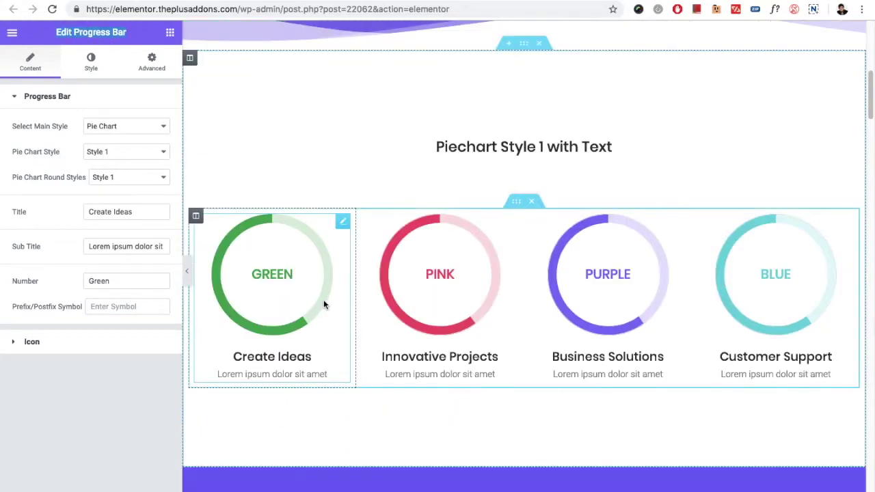
click(130, 125)
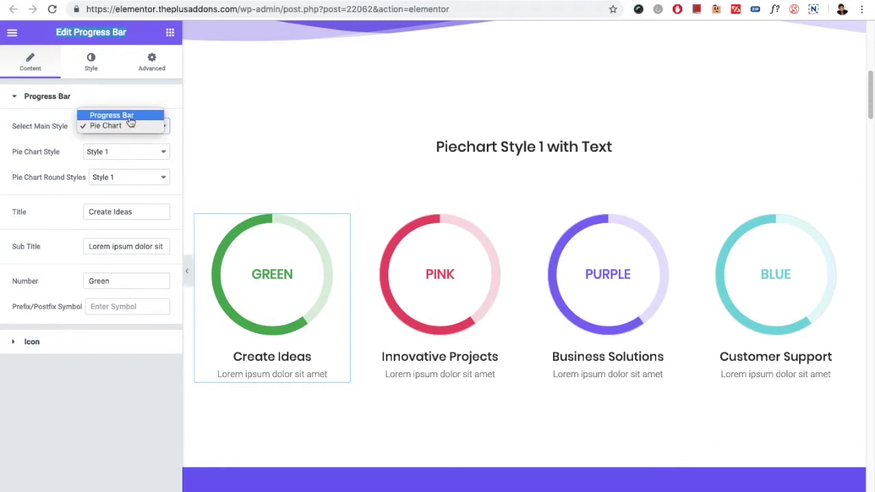
click(130, 126)
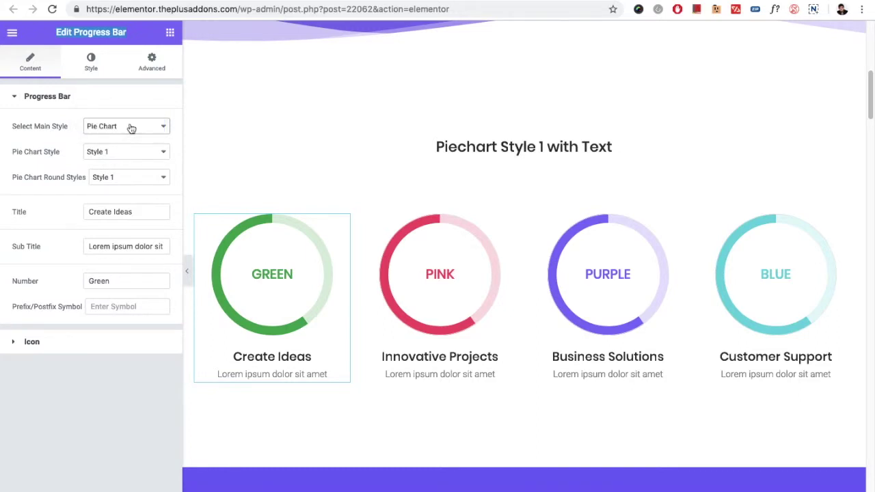
click(131, 127)
click(126, 125)
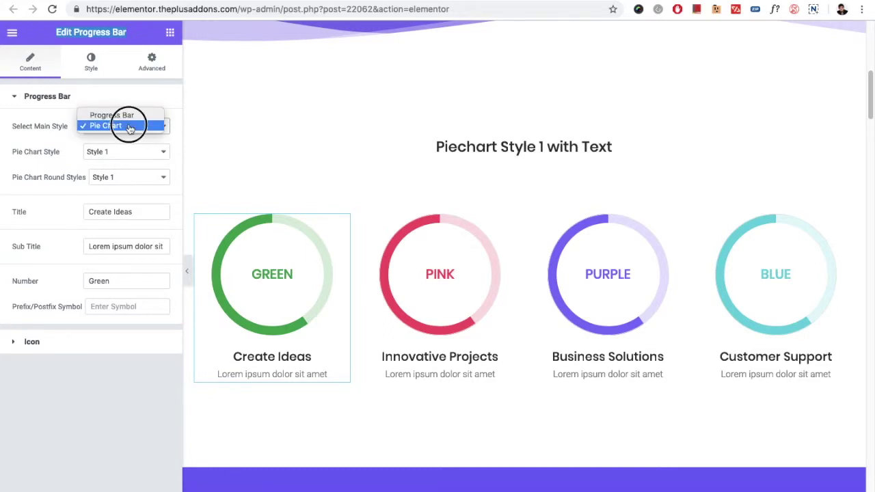
click(122, 152)
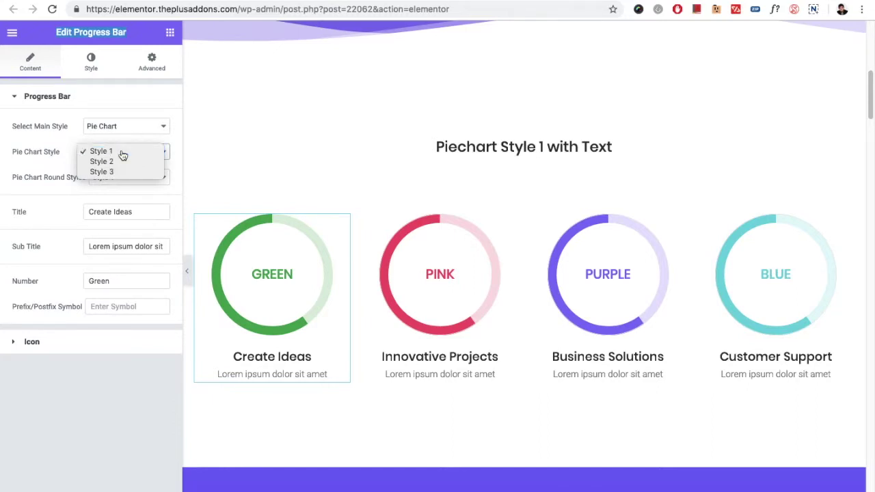
click(122, 153)
click(130, 181)
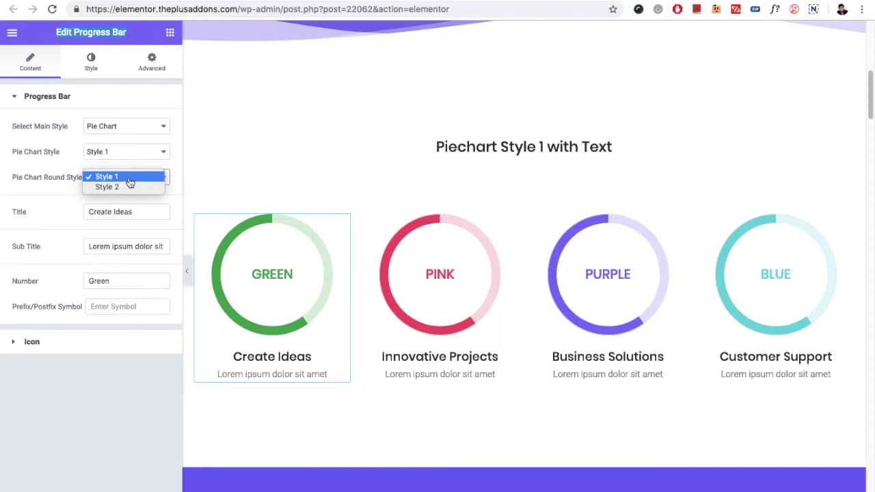
click(127, 177)
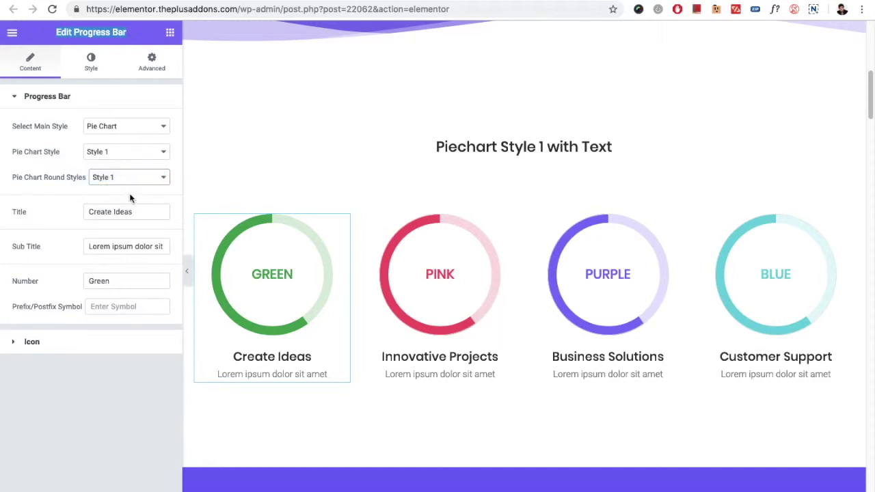
double_click(124, 212)
triple_click(128, 211)
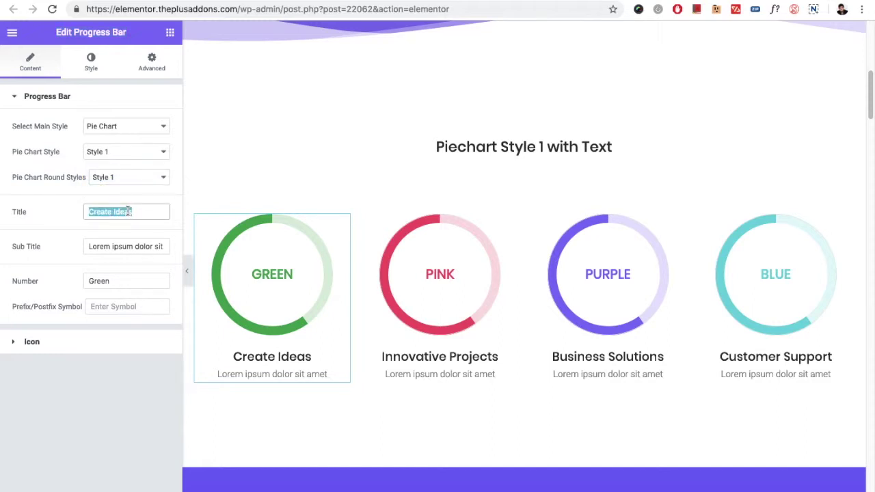
click(106, 253)
triple_click(106, 252)
click(112, 281)
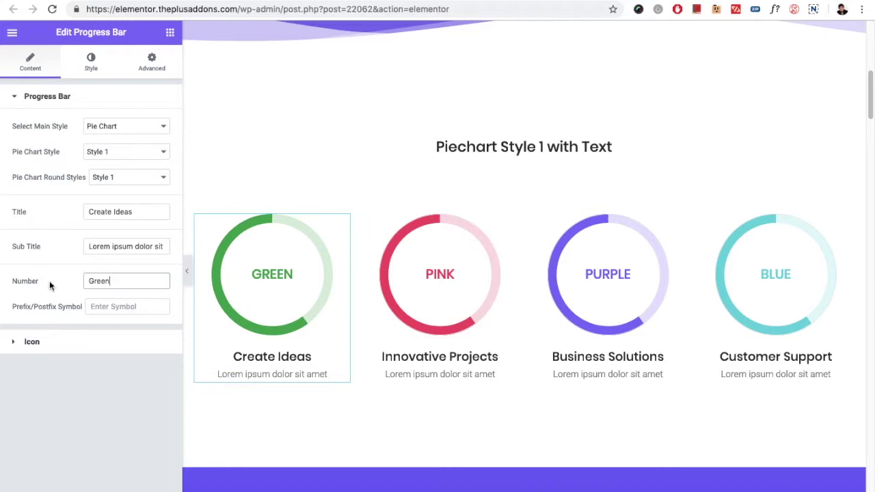
double_click(92, 282)
click(117, 309)
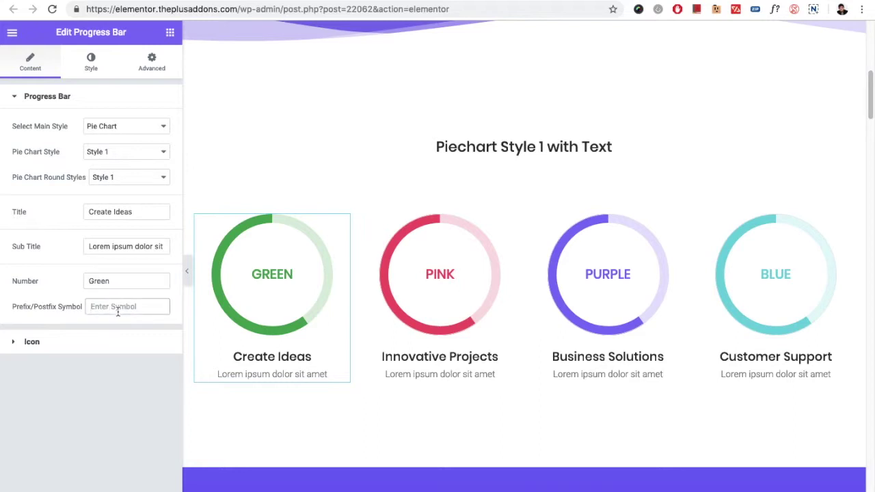
text($)
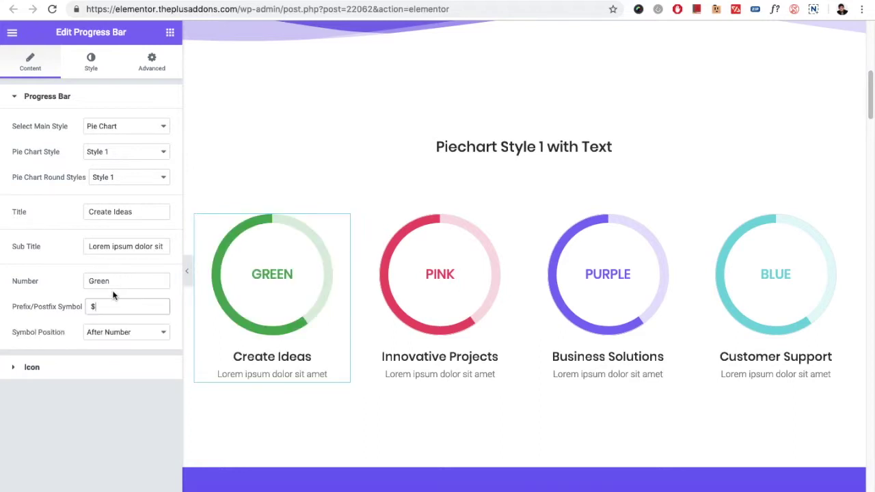
Replace the number Green with 200 and place the $ symbol before the number.
double_click(114, 285)
text(200)
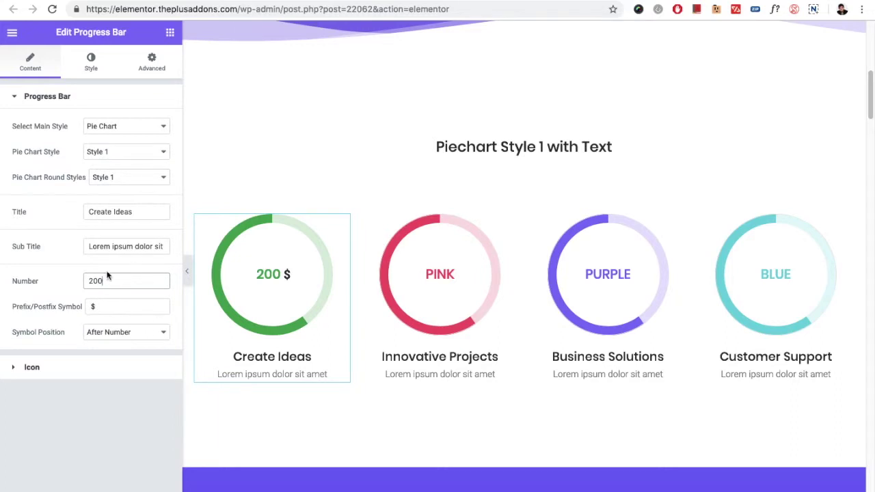
click(113, 333)
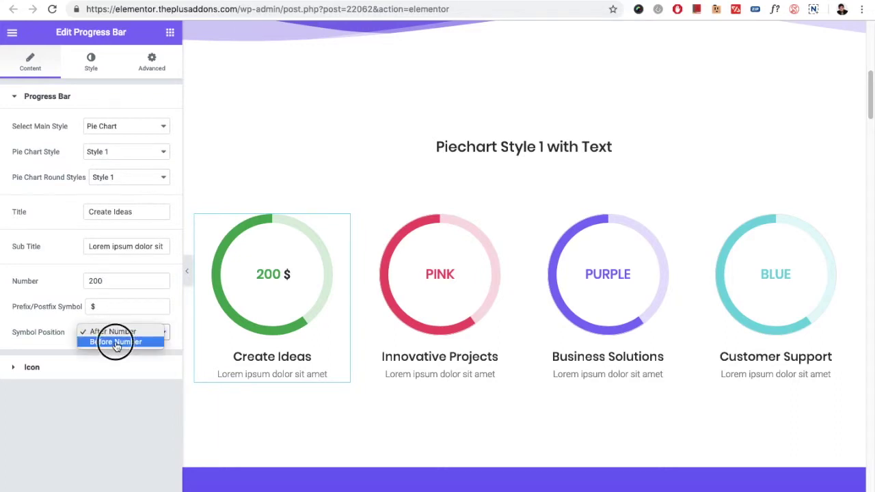
click(116, 342)
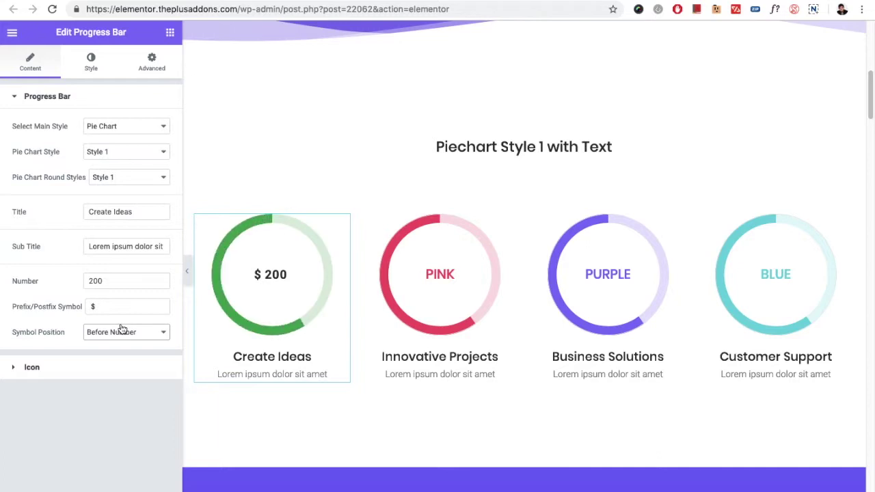
Keep the chart icon as type Icon, Font Awesome font, positioned before the title.
click(60, 369)
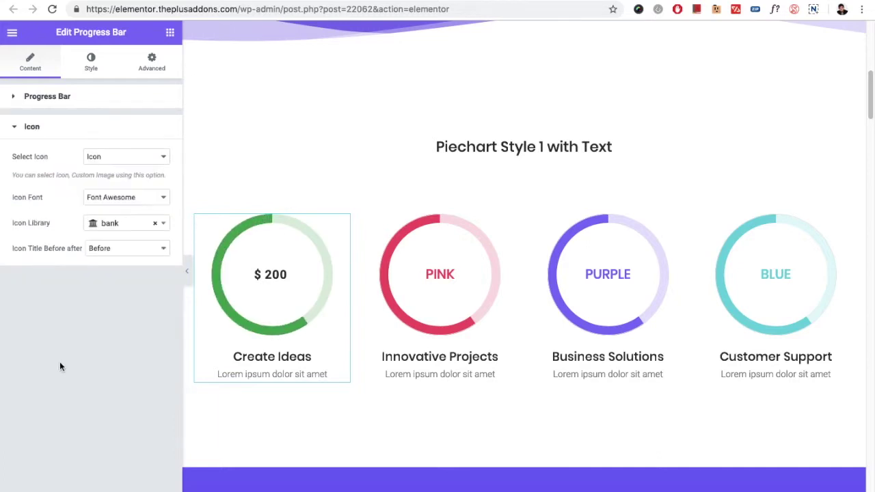
click(103, 160)
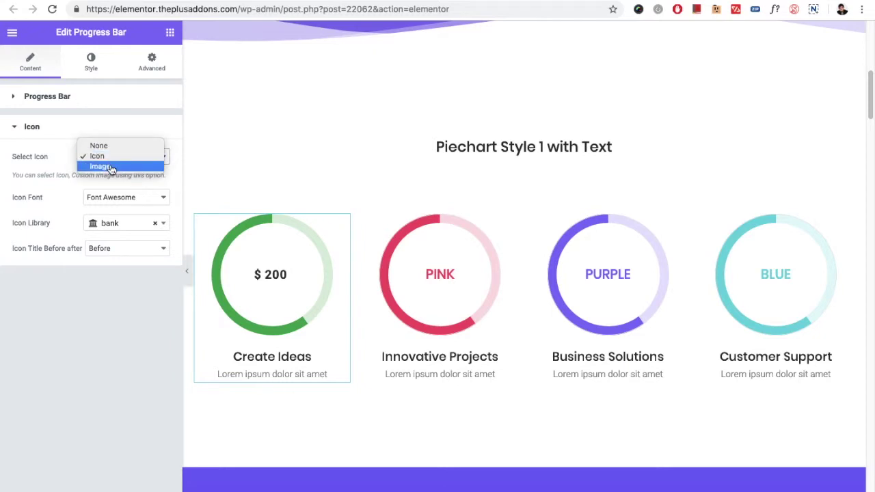
click(106, 157)
click(113, 200)
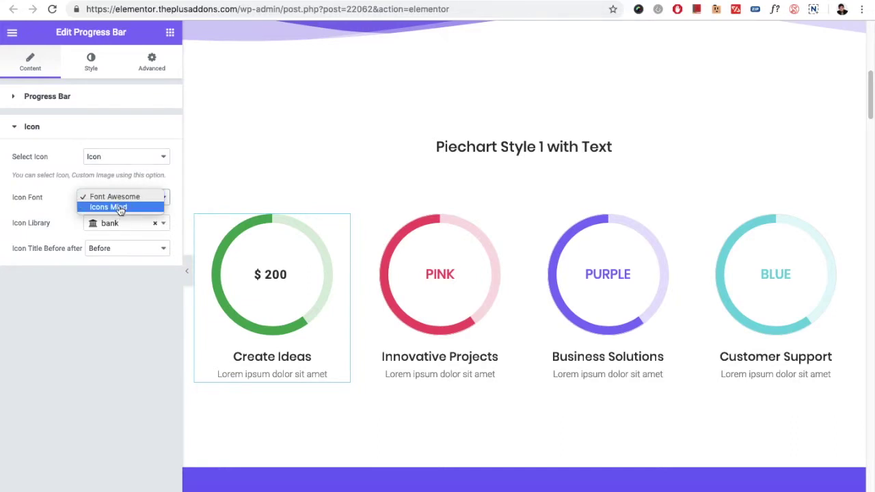
click(121, 197)
click(117, 253)
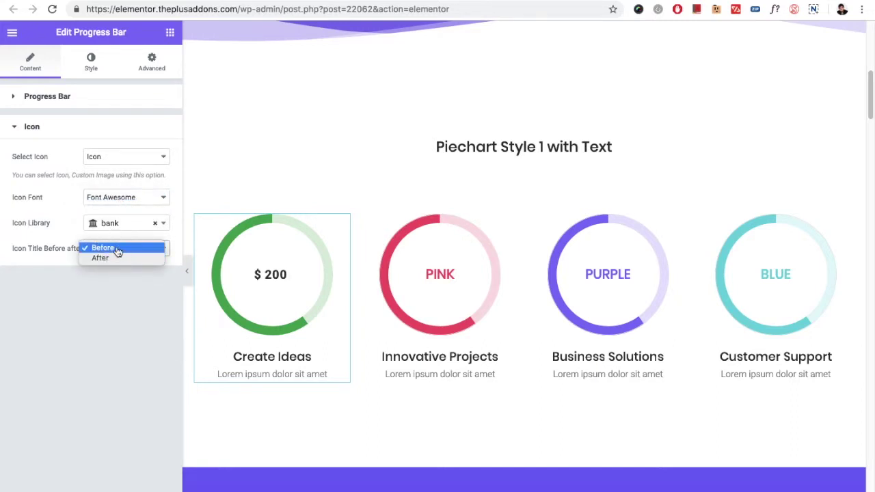
click(113, 248)
click(93, 66)
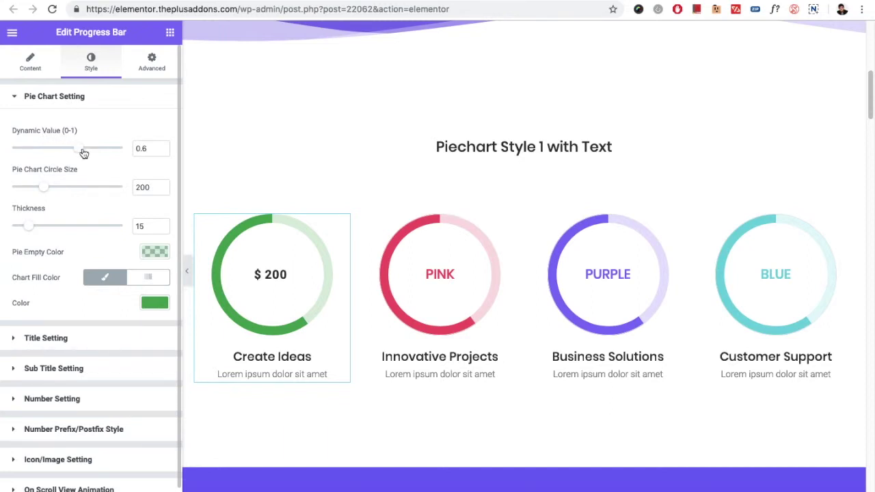
Lower the dynamic value to 0.4 and try circle size 288 before returning it to 200.
drag(82, 150, 61, 148)
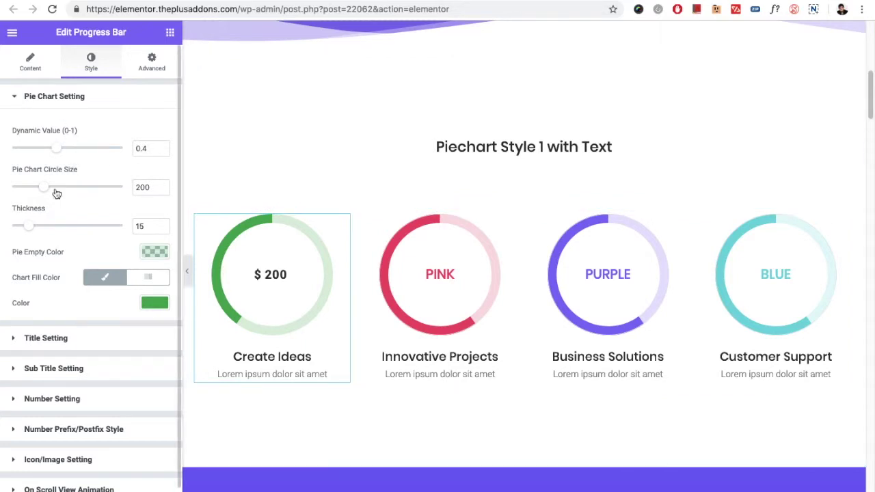
drag(44, 190, 61, 193)
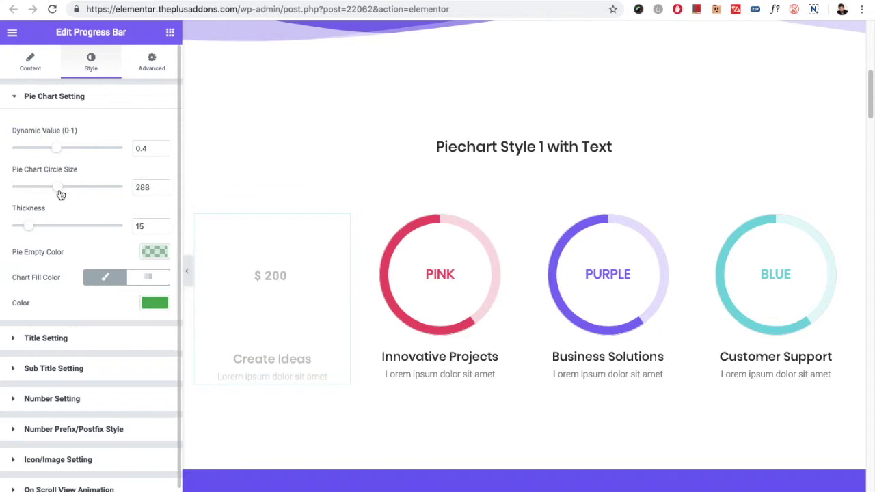
click(60, 194)
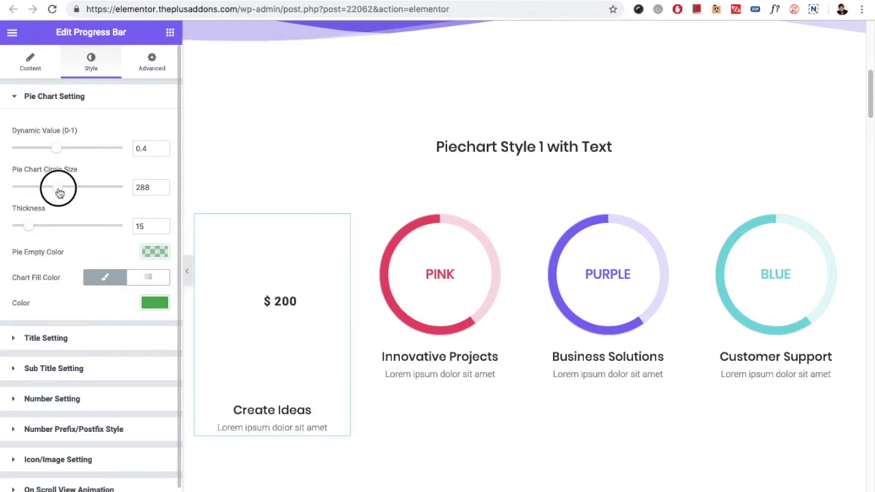
drag(59, 194, 21, 177)
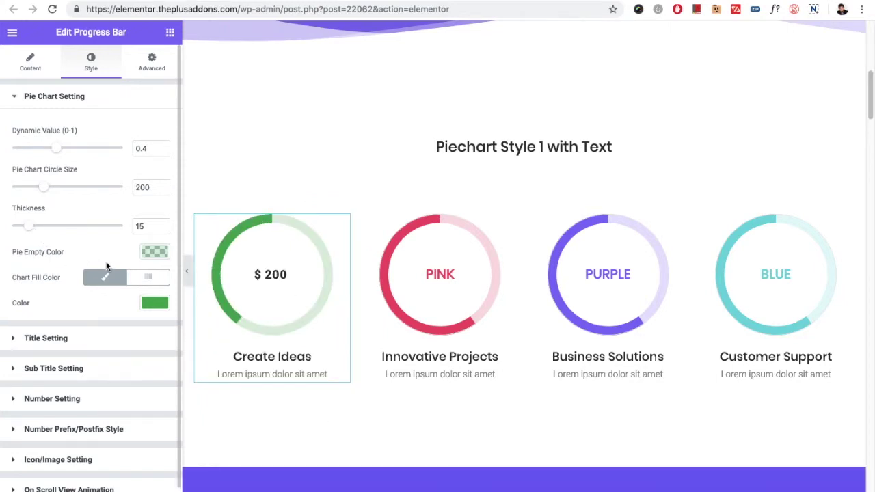
click(154, 253)
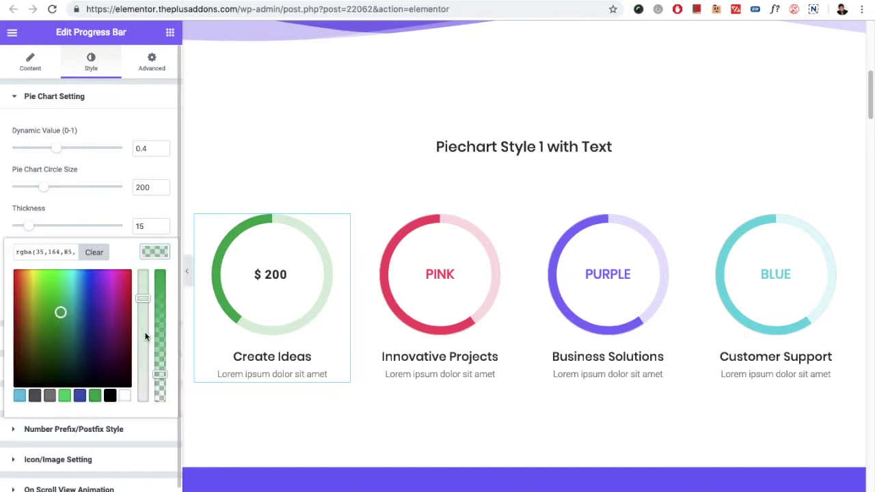
Set the empty track colour's alpha to zero and switch Chart Fill Color to an orange-to-green gradient.
drag(163, 378, 162, 400)
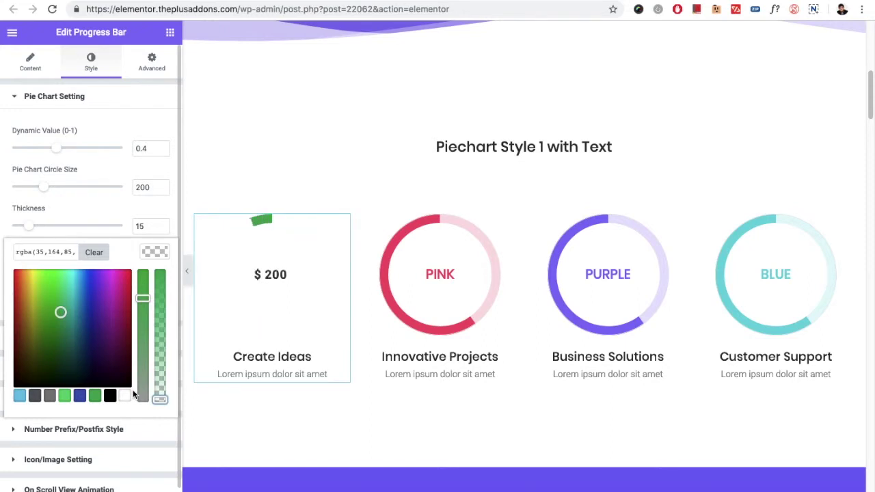
click(158, 252)
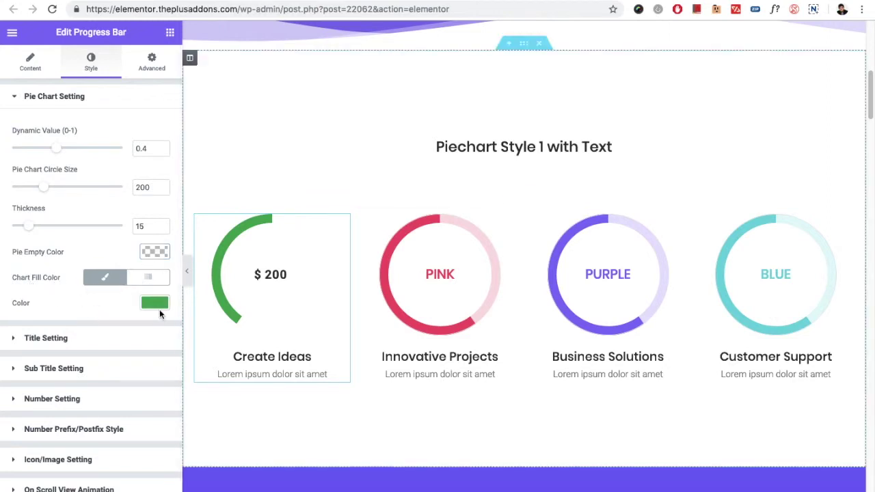
click(150, 283)
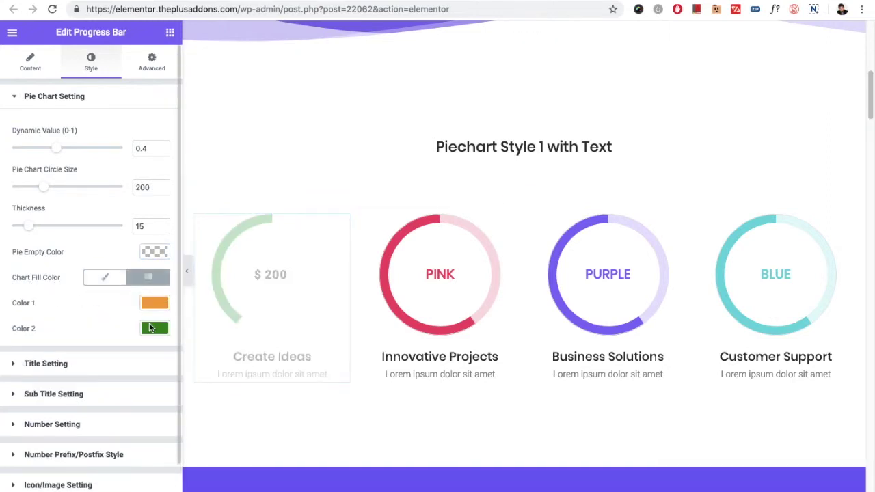
click(65, 367)
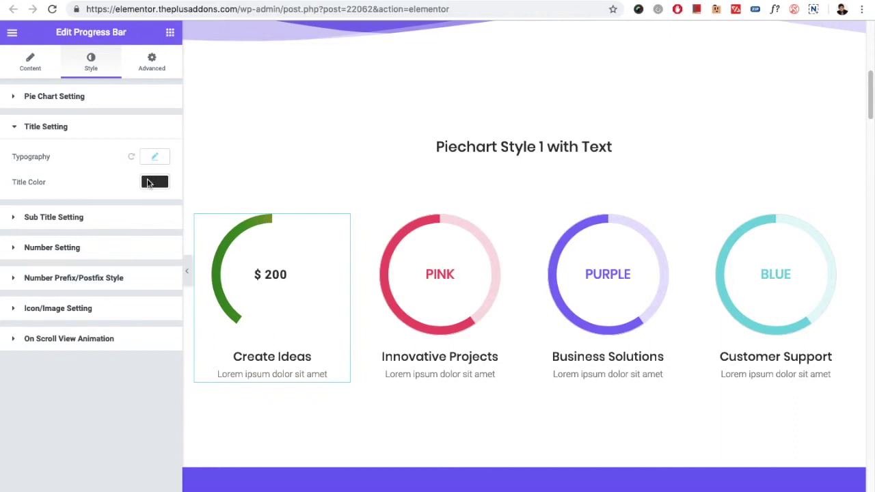
Expand the Sub Title, Number, Prefix/Postfix, Icon/Image and On Scroll View Animation style sections.
click(115, 217)
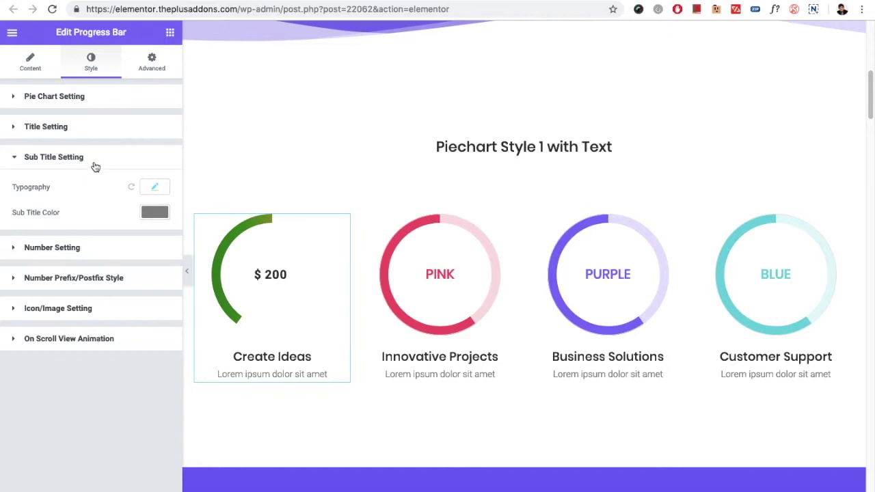
click(74, 247)
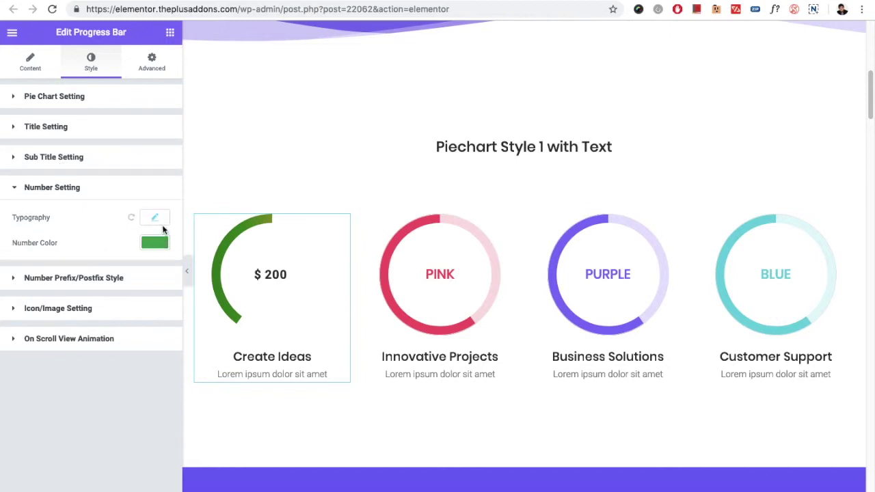
click(89, 277)
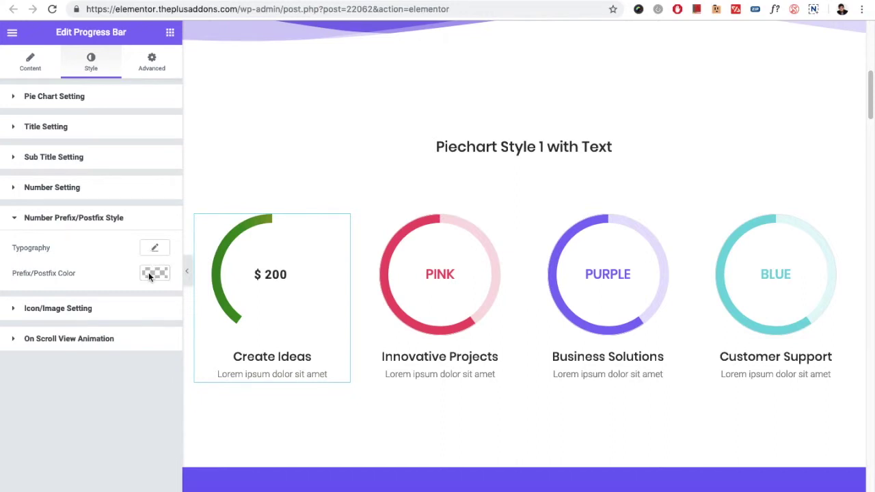
click(107, 307)
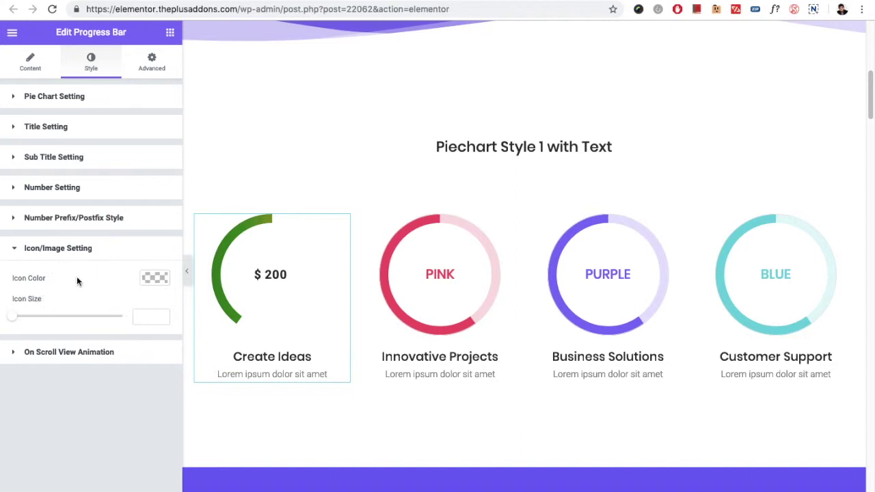
click(65, 354)
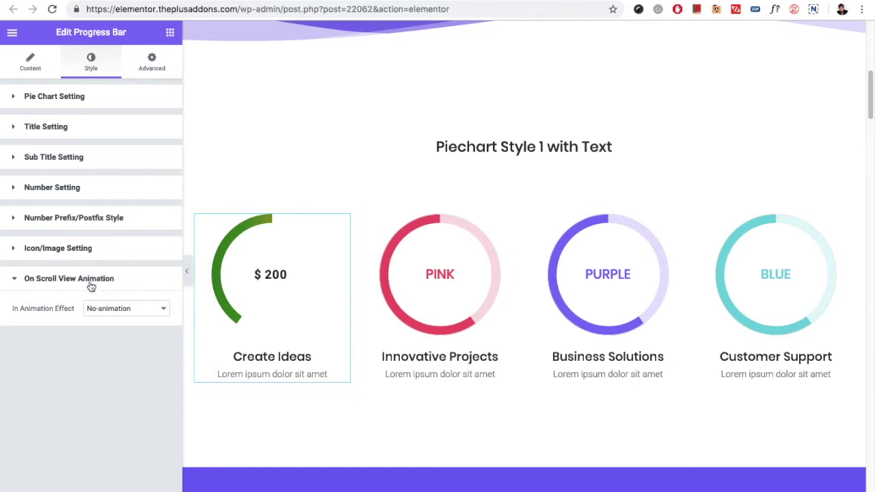
click(157, 67)
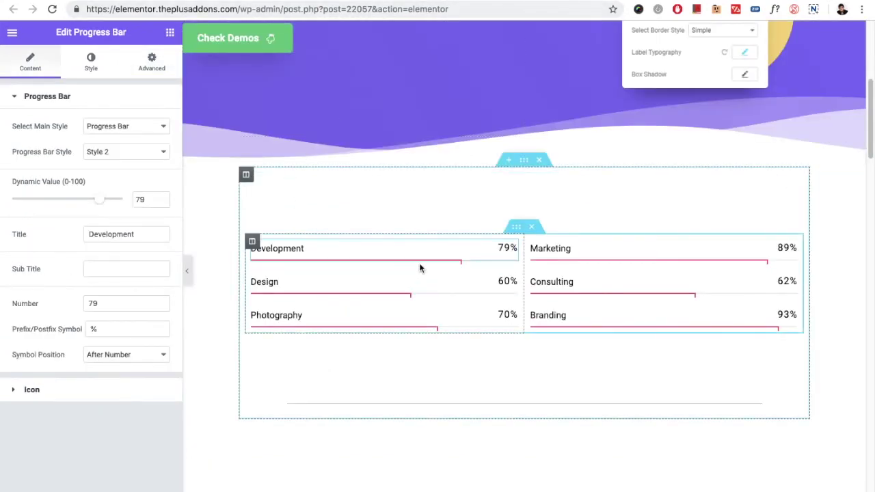
Keep the Development bar on the Progress Bar main style with Style 2, then select its Title field.
click(115, 128)
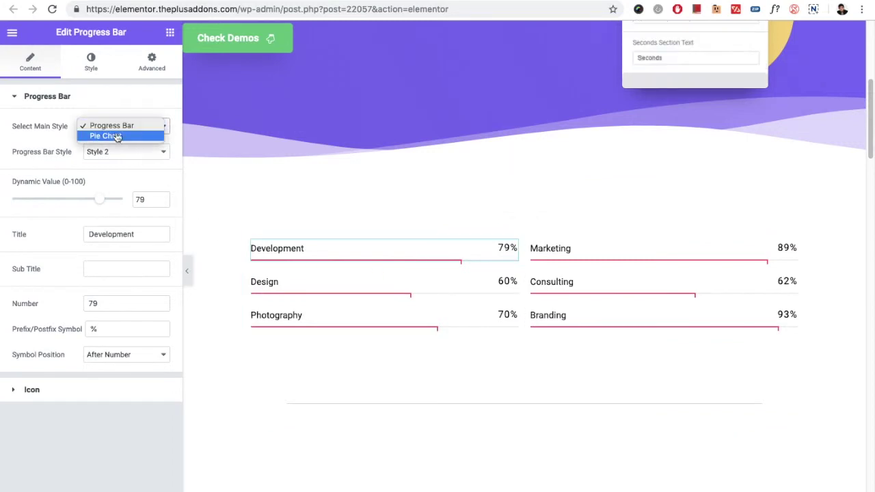
click(119, 128)
click(130, 155)
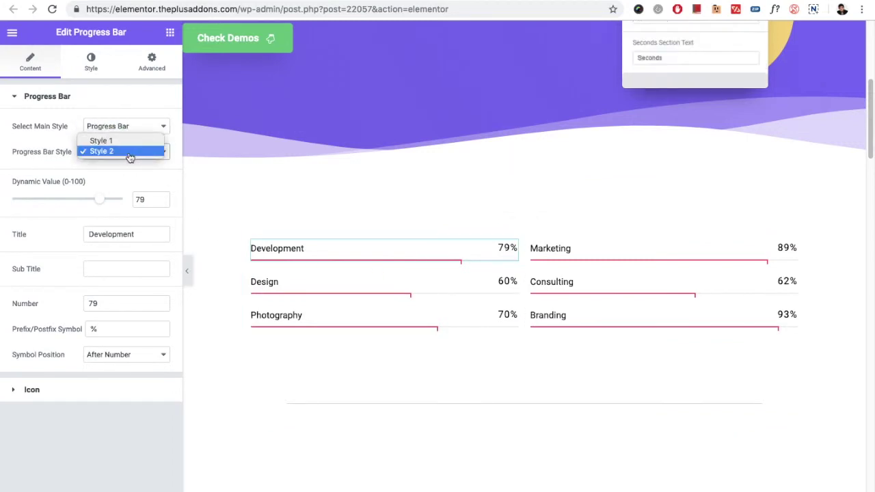
click(130, 156)
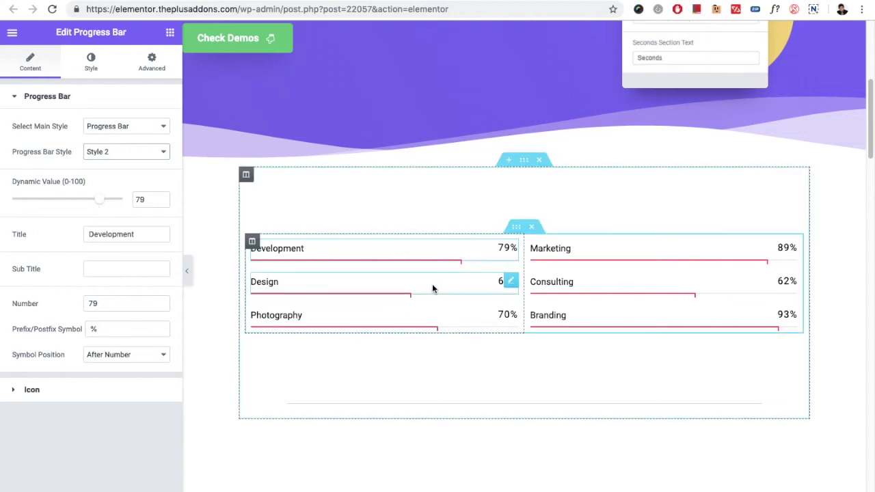
click(94, 237)
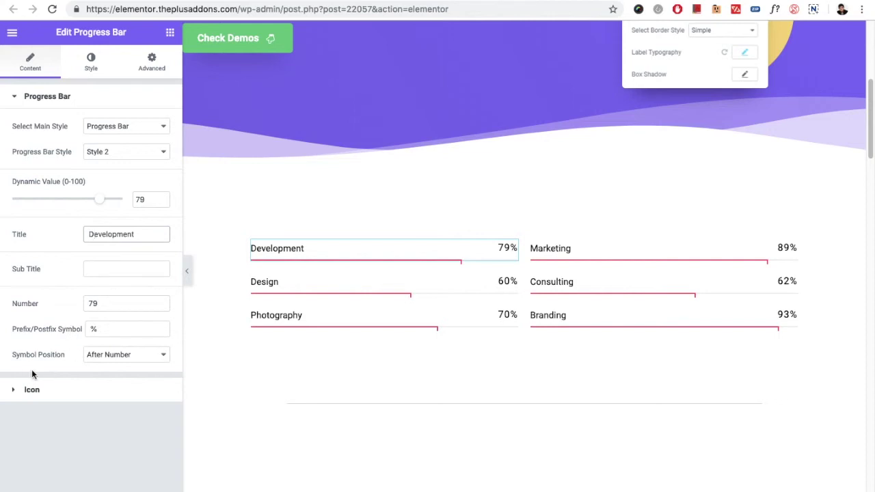
Leave the progress bar with no icon and review its bar margin, background and colour options.
click(35, 389)
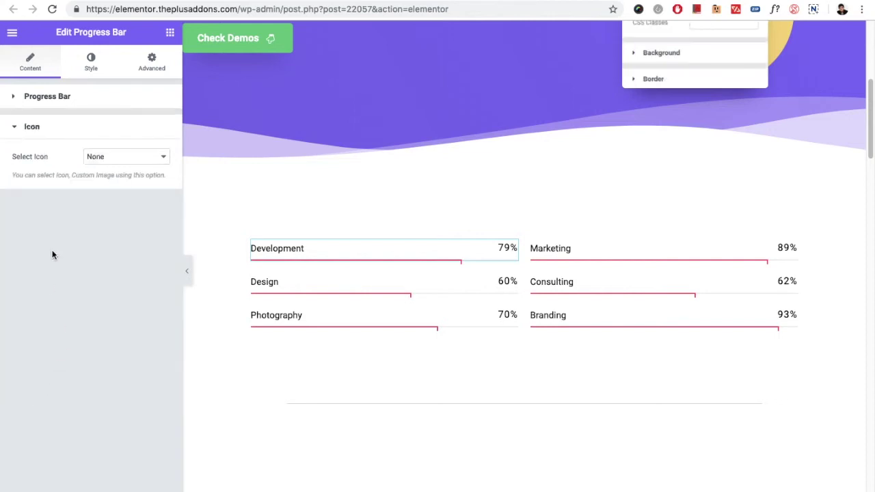
click(110, 160)
click(92, 156)
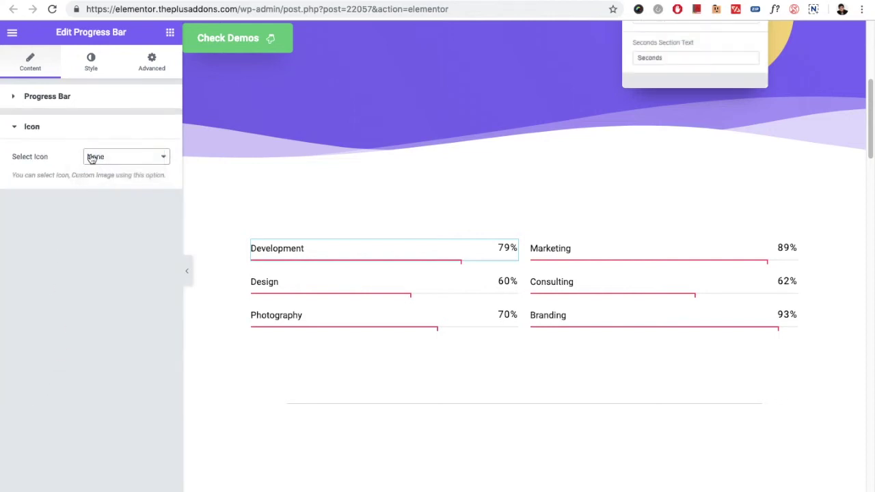
click(90, 69)
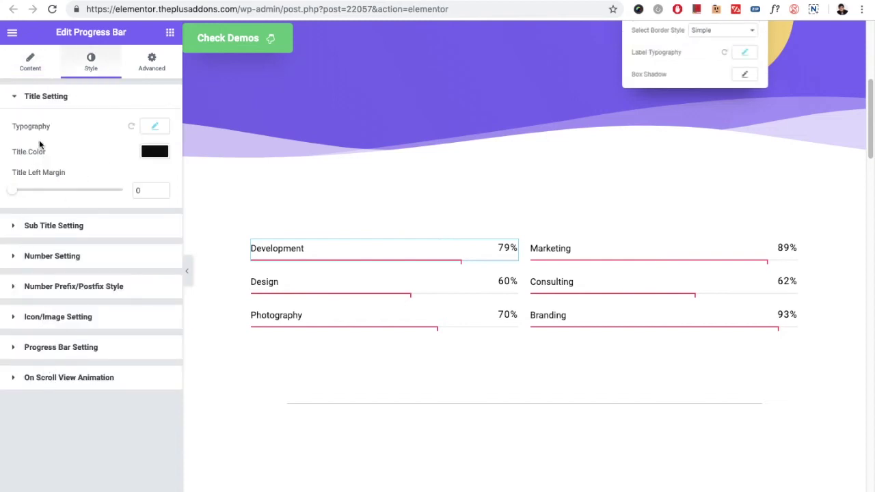
click(62, 348)
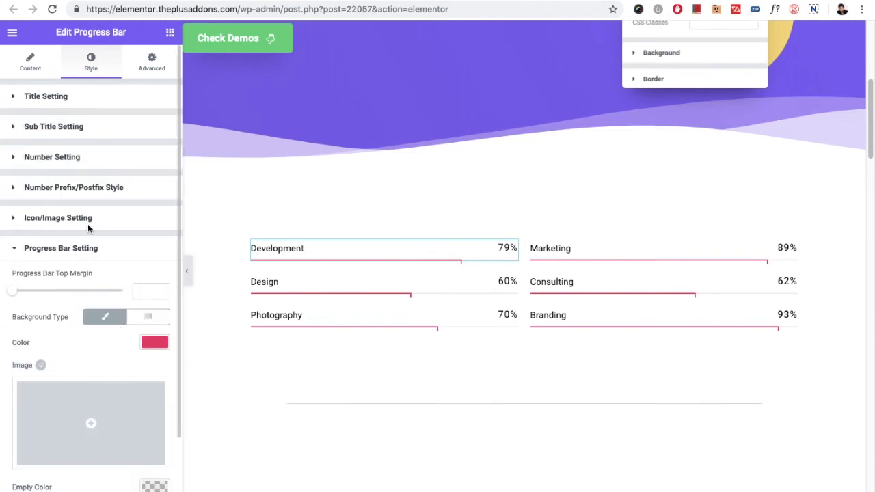
In the Content tab, keep Progress Bar as the main style and reopen the style choices.
click(31, 69)
click(117, 129)
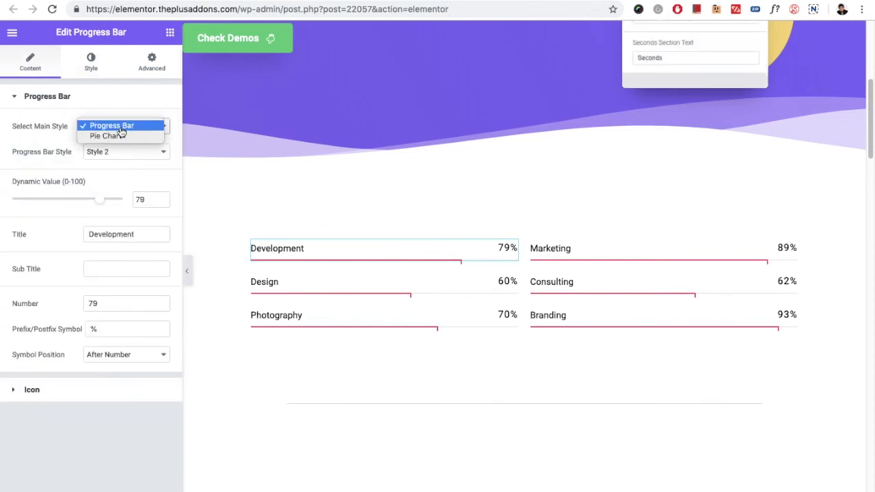
click(121, 127)
click(120, 127)
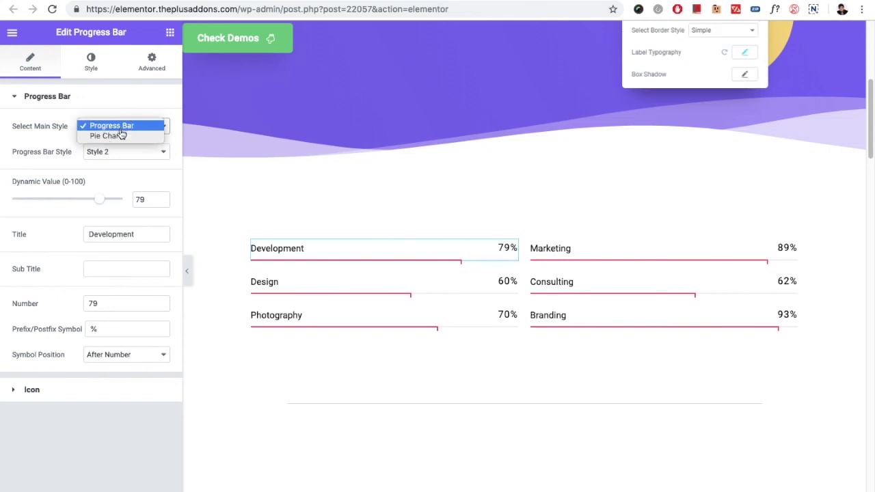